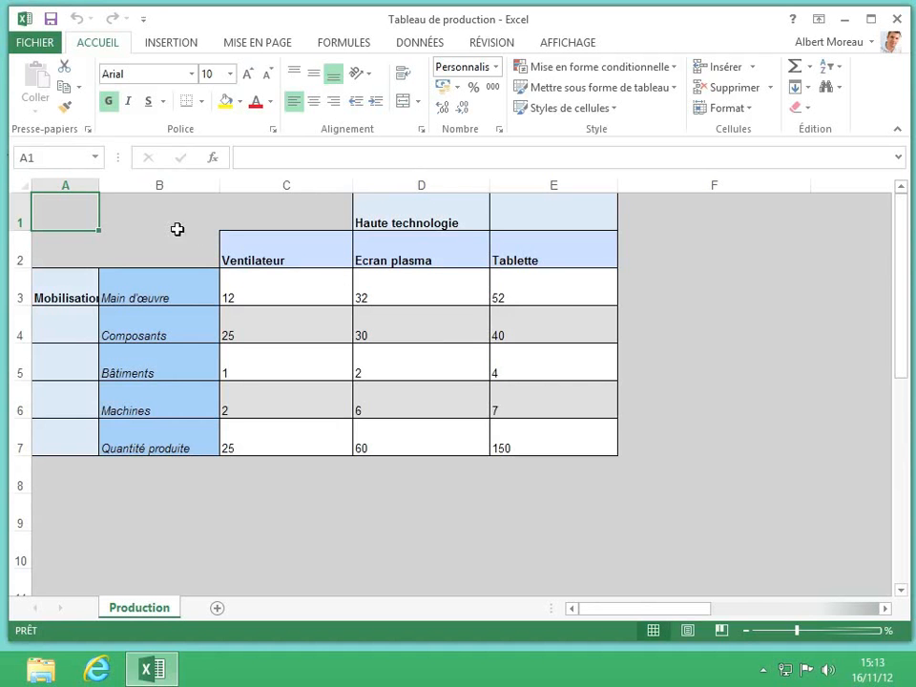
- Right-align the text in column B, and vertically centre the contents of all cells in the sheet
left_click(159, 182)
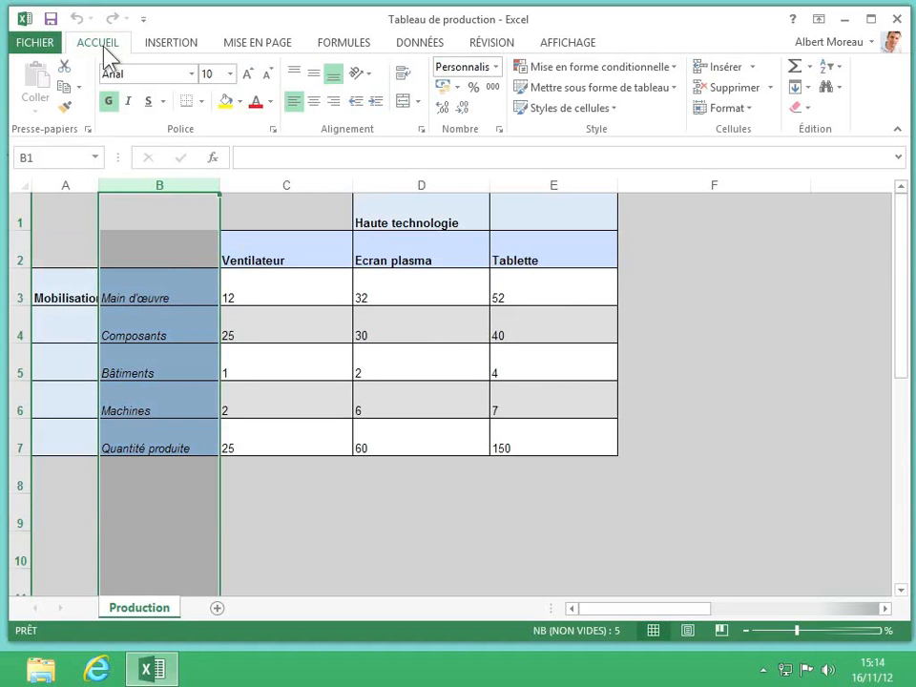
left_click(334, 102)
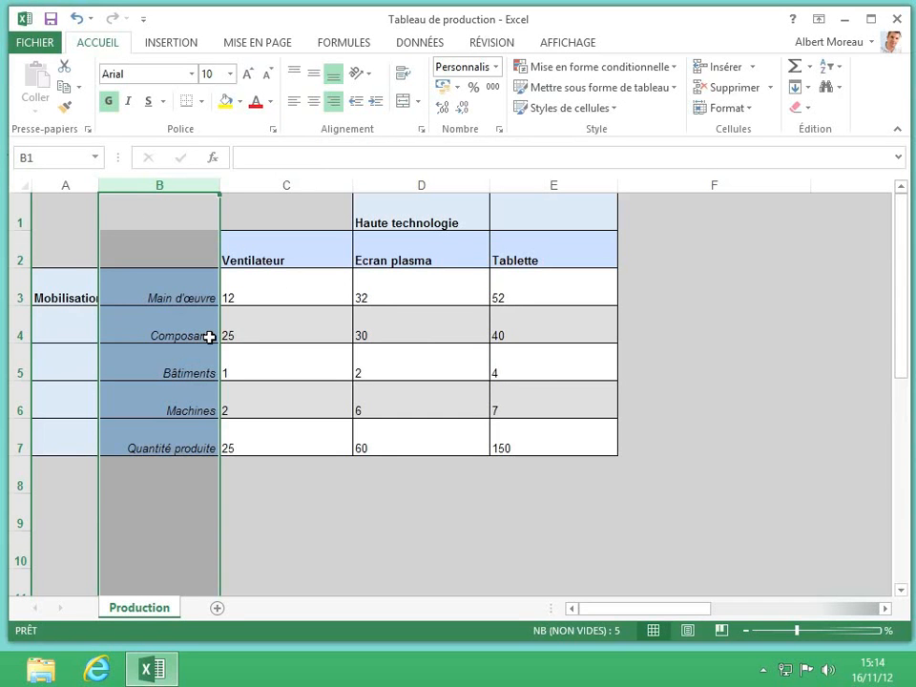
left_click(20, 185)
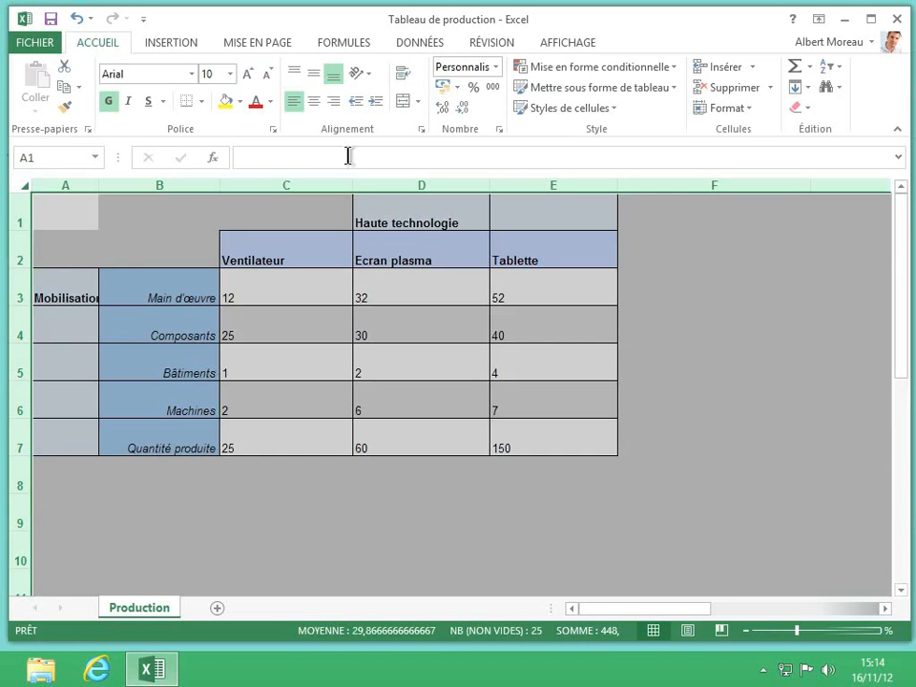
left_click(316, 79)
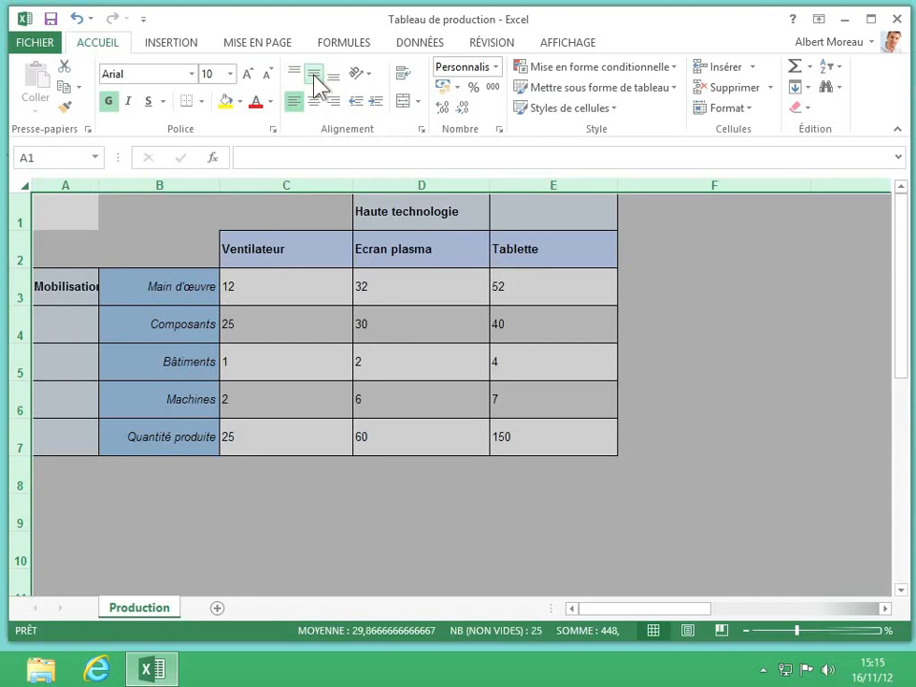
- Centre the contents of cells C1:E7 horizontally
left_click(289, 210)
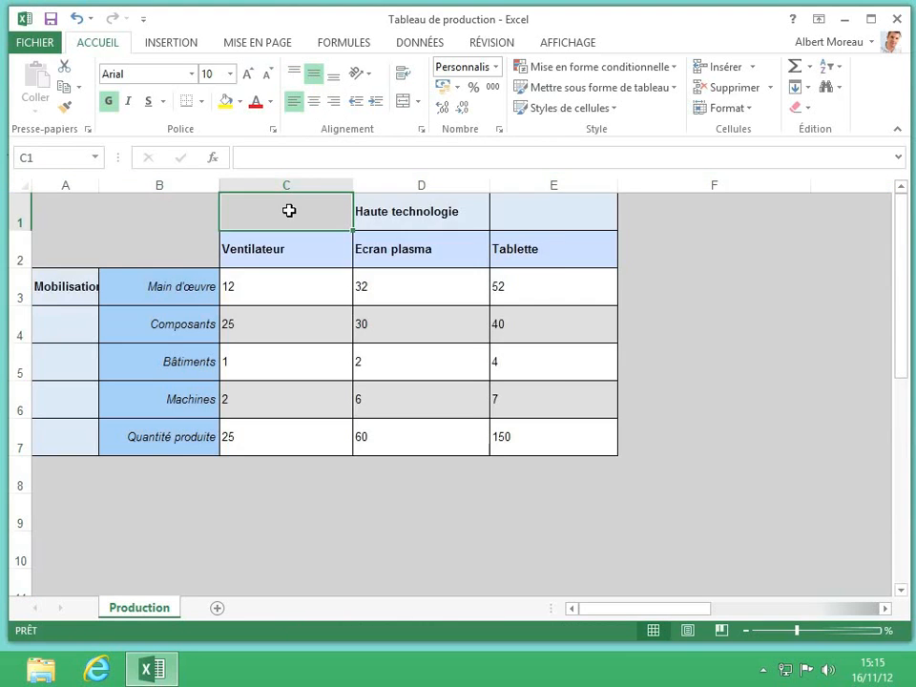
left_click_drag(288, 210, 557, 439)
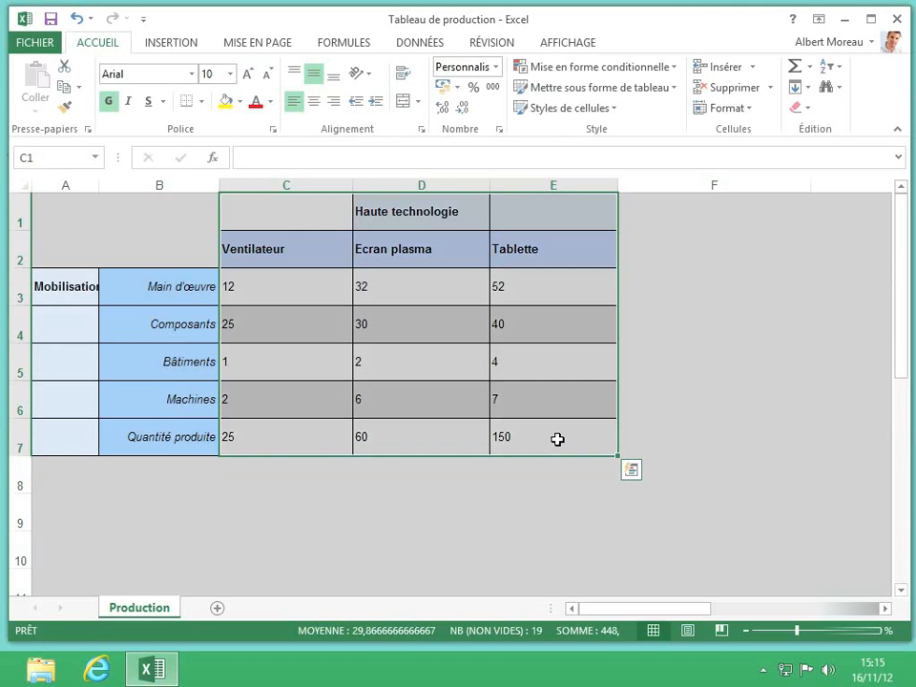
left_click(316, 103)
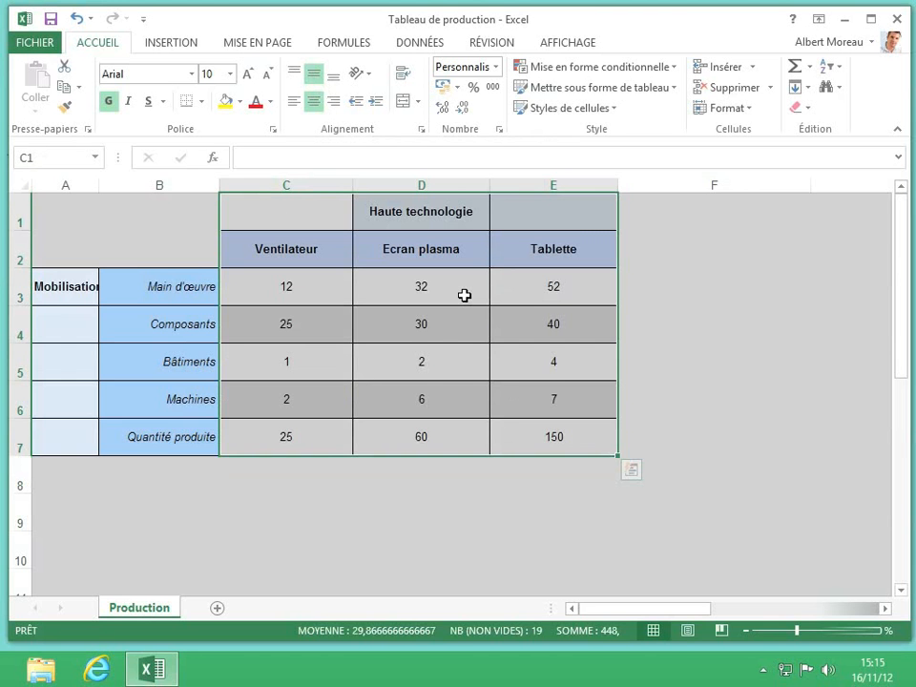
left_click(464, 296)
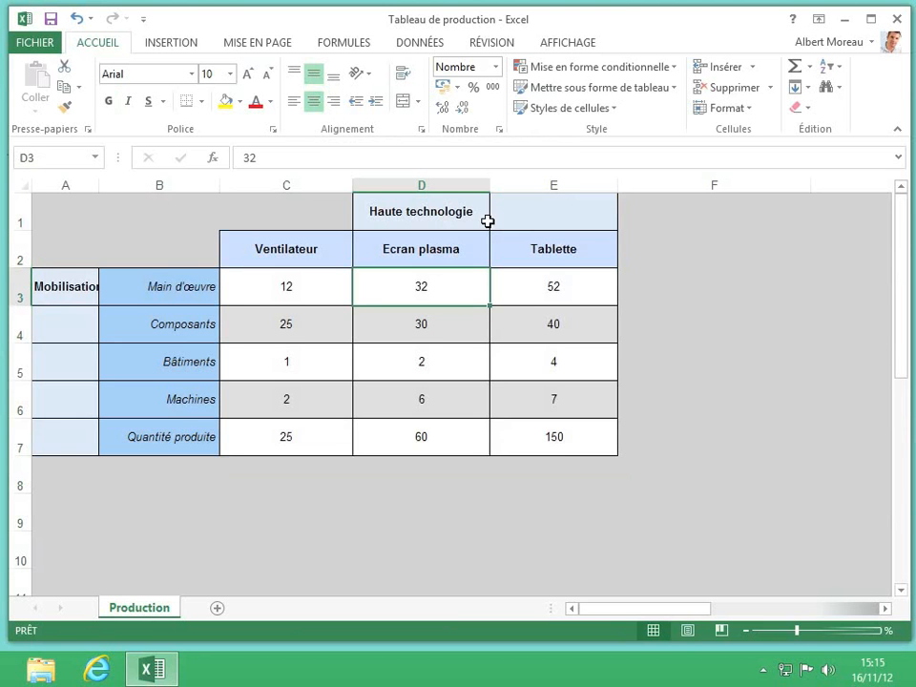
- Merge and centre cells D1:E1 containing the Haute technologie heading
left_click_drag(473, 212, 525, 212)
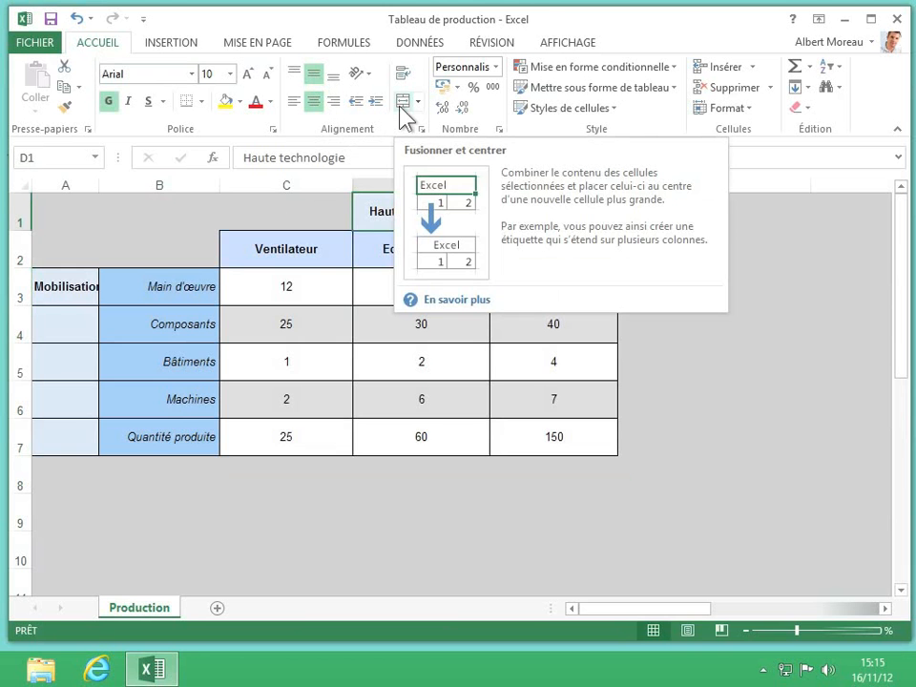
left_click(418, 103)
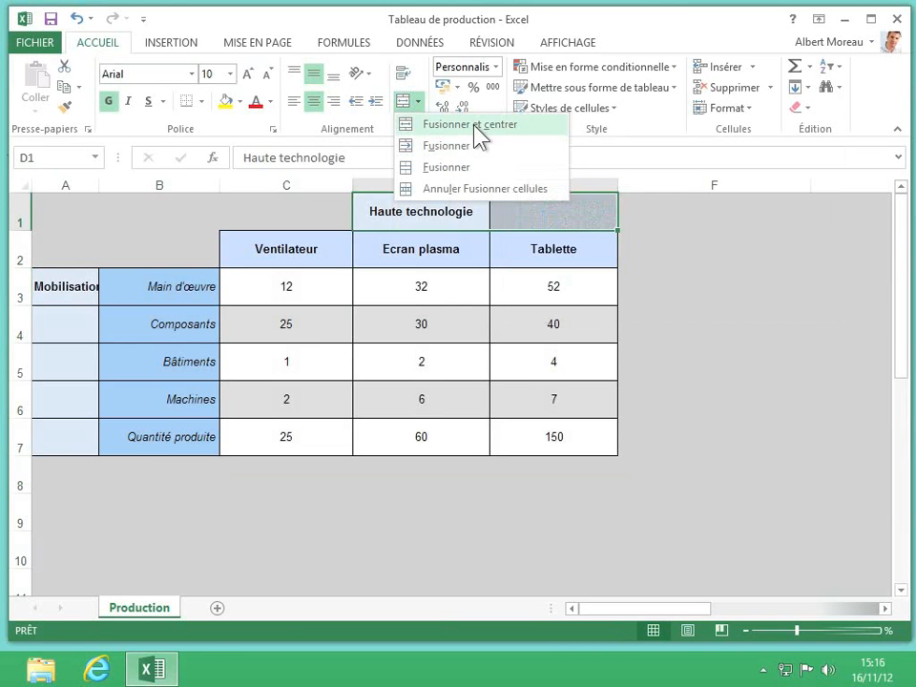
left_click(480, 126)
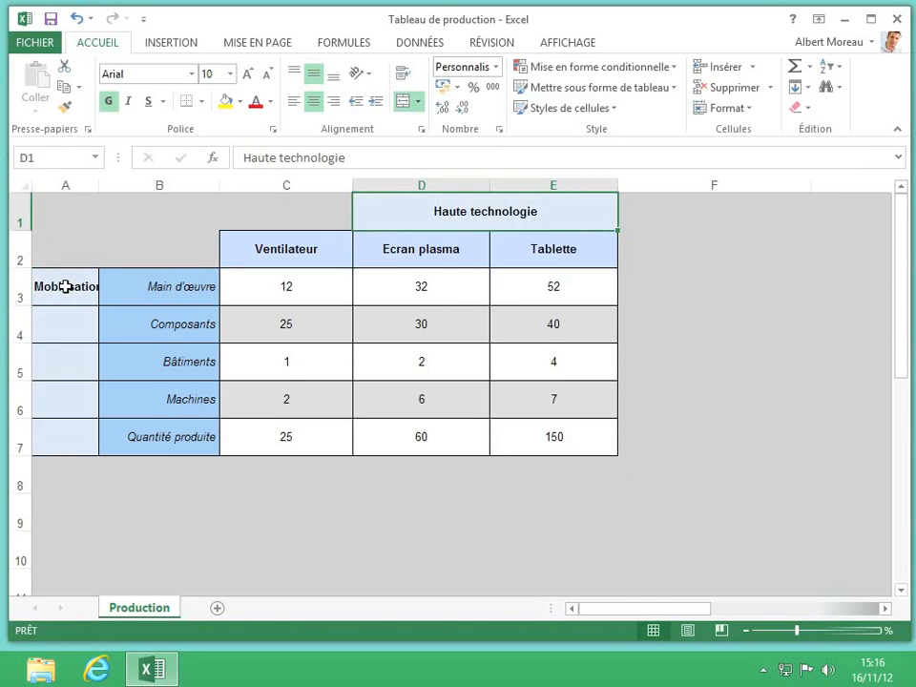
- Merge and centre cells A3:A7 containing the Mobilisation label
left_click_drag(65, 286, 55, 442)
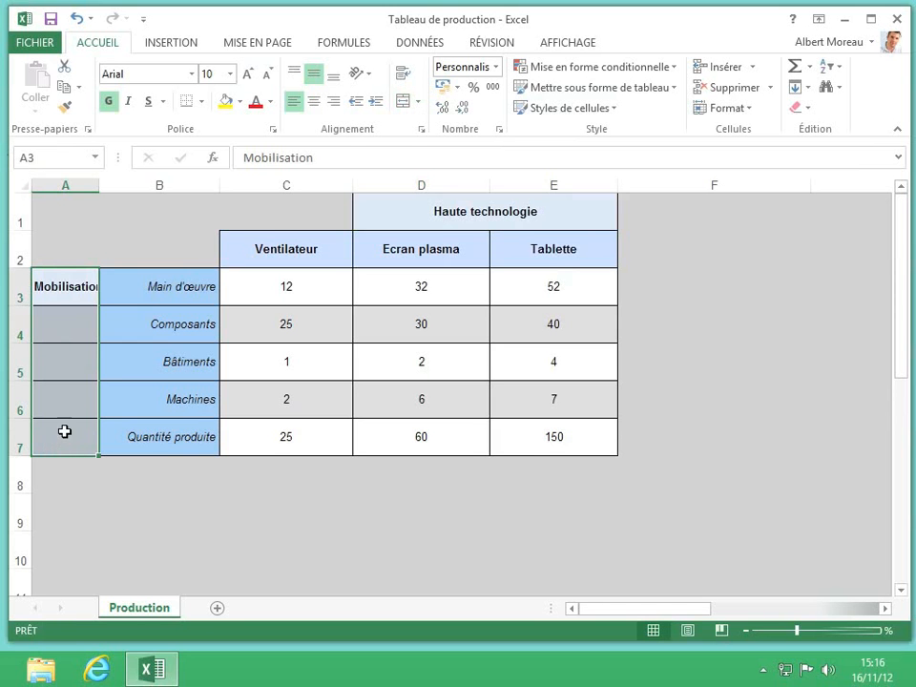
left_click(419, 102)
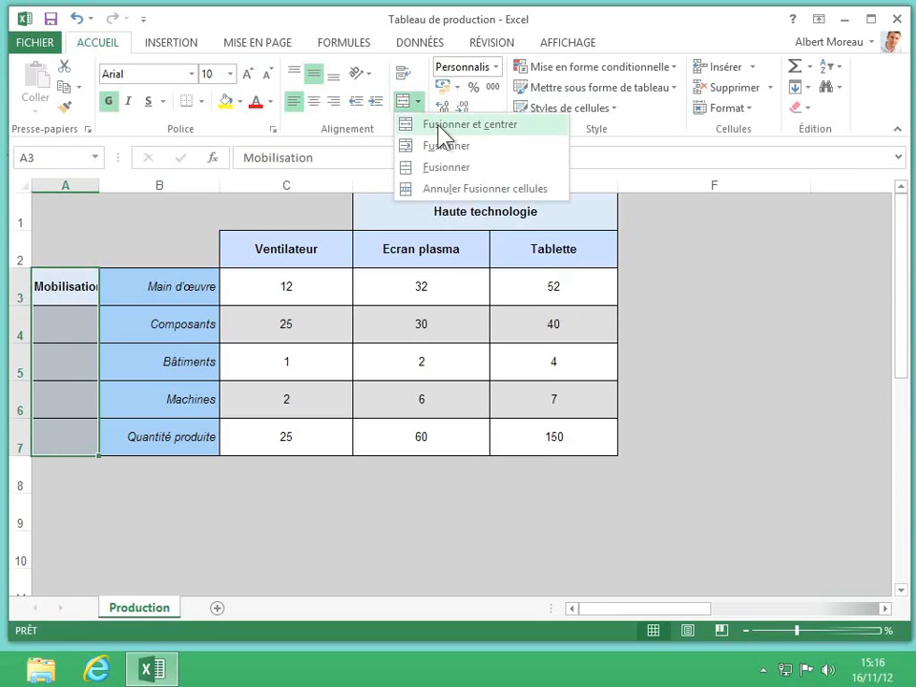
left_click(439, 128)
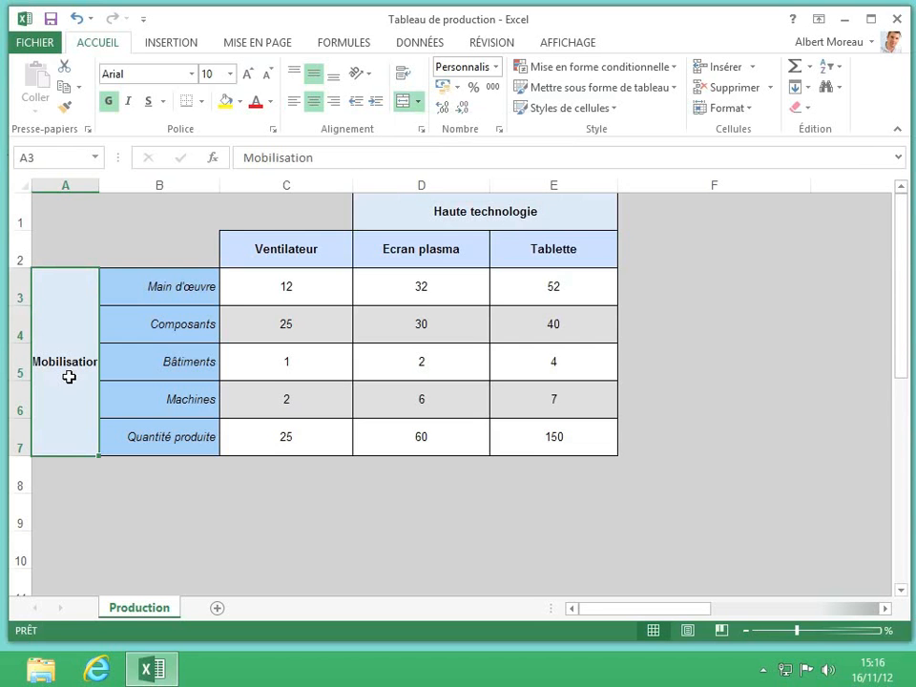
- Try the vertical text orientation on the merged Mobilisation cell, and replace it with text rotated upward
left_click(367, 77)
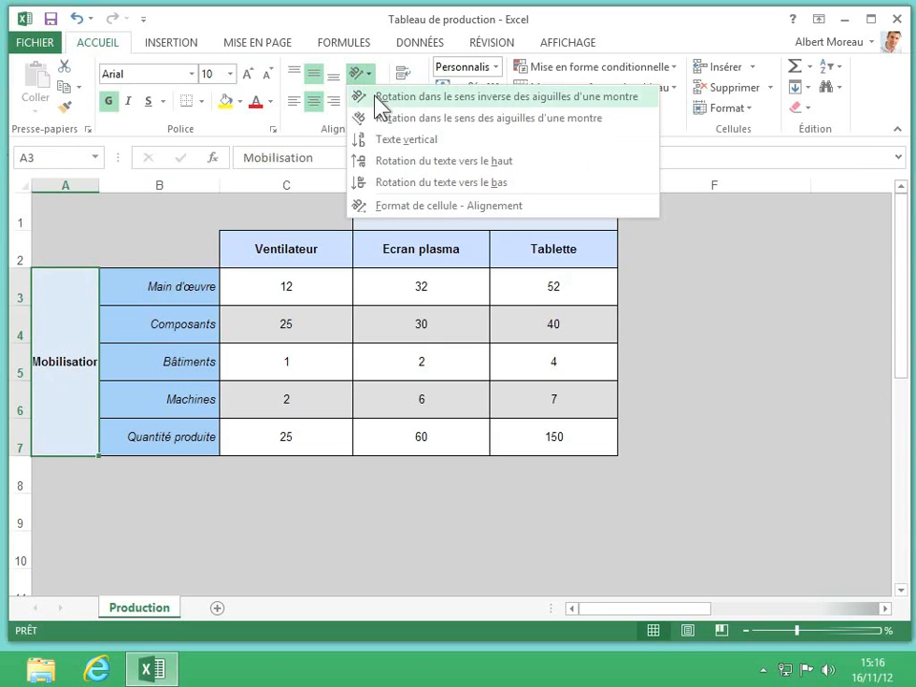
left_click(406, 140)
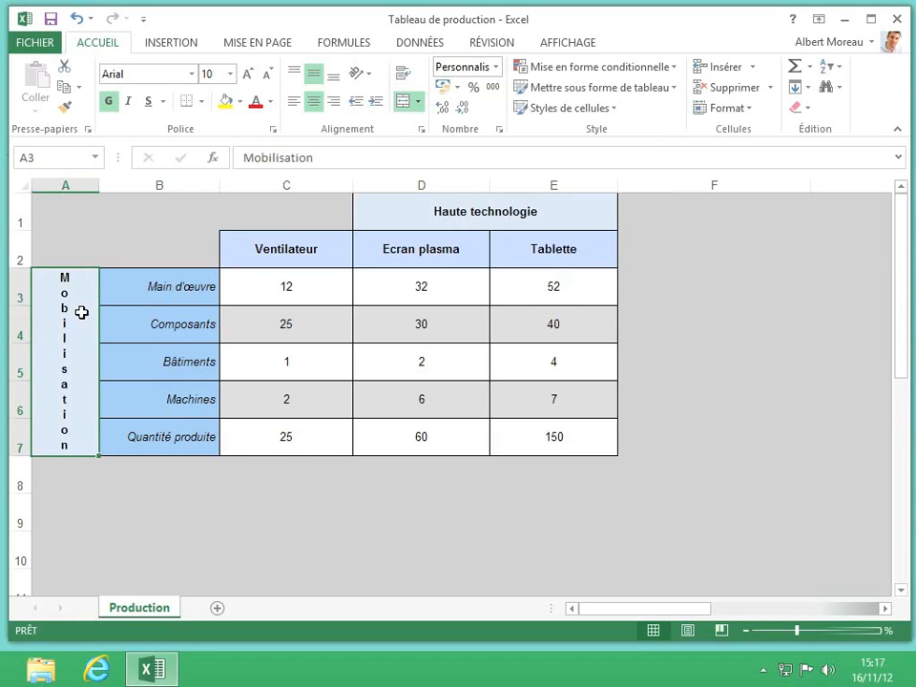
left_click(370, 75)
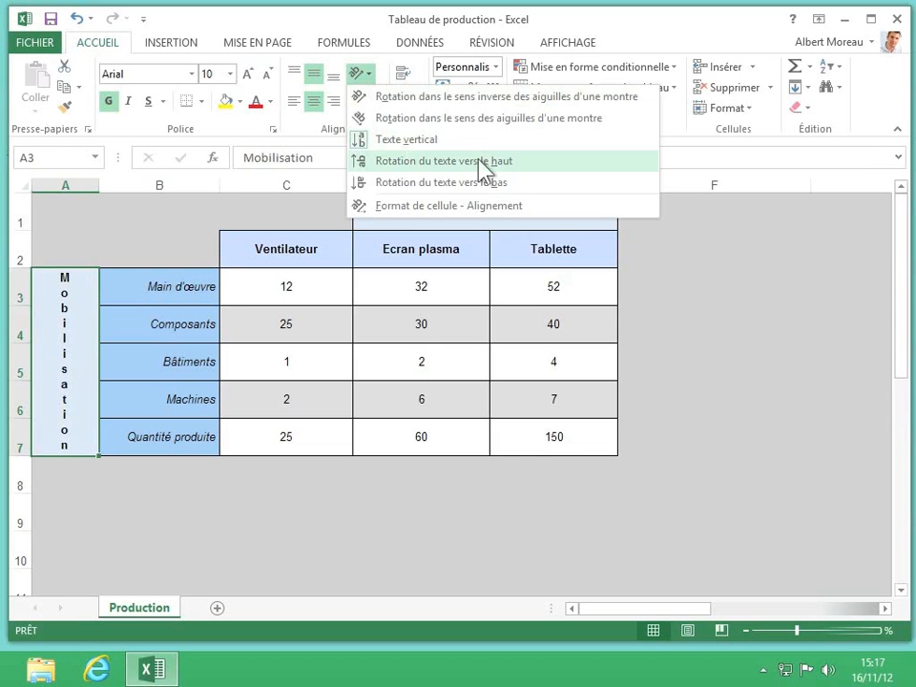
left_click(406, 164)
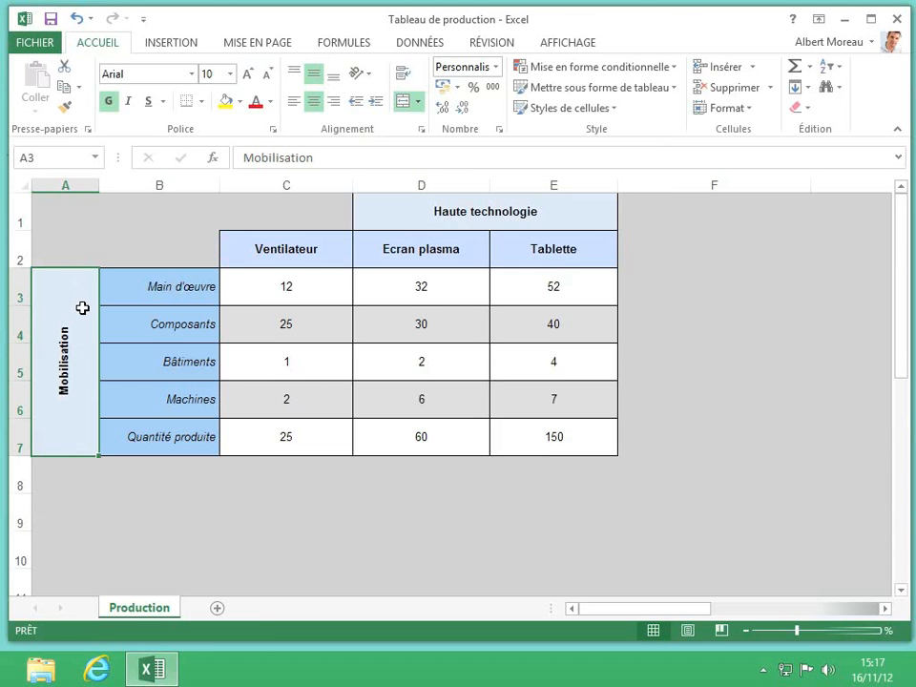
- Open the alignment options of the Mobilisation cell's format settings and choose Centré as the horizontal text alignment
right_click(84, 311)
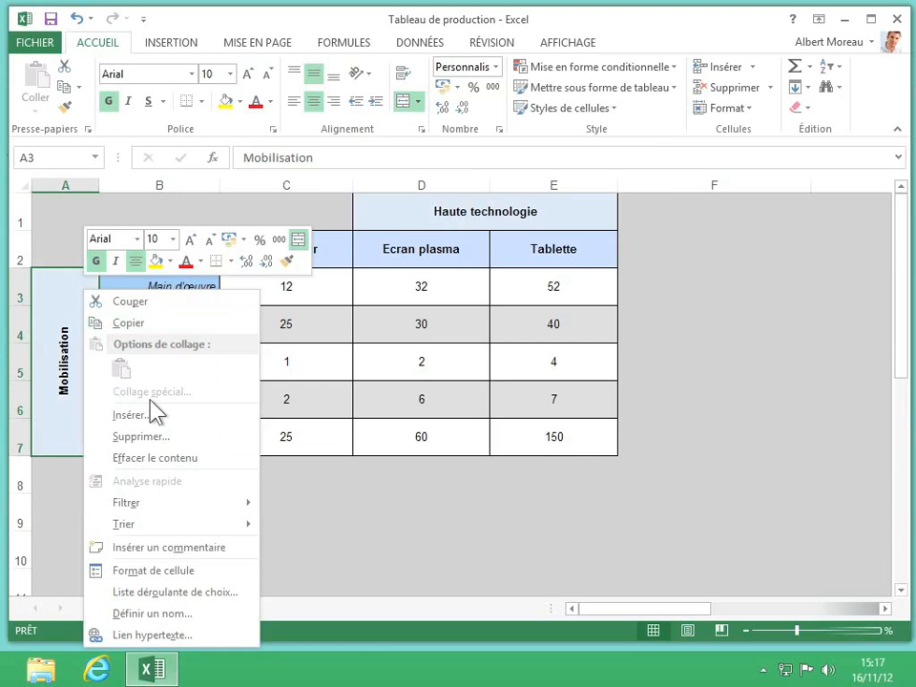
left_click(155, 572)
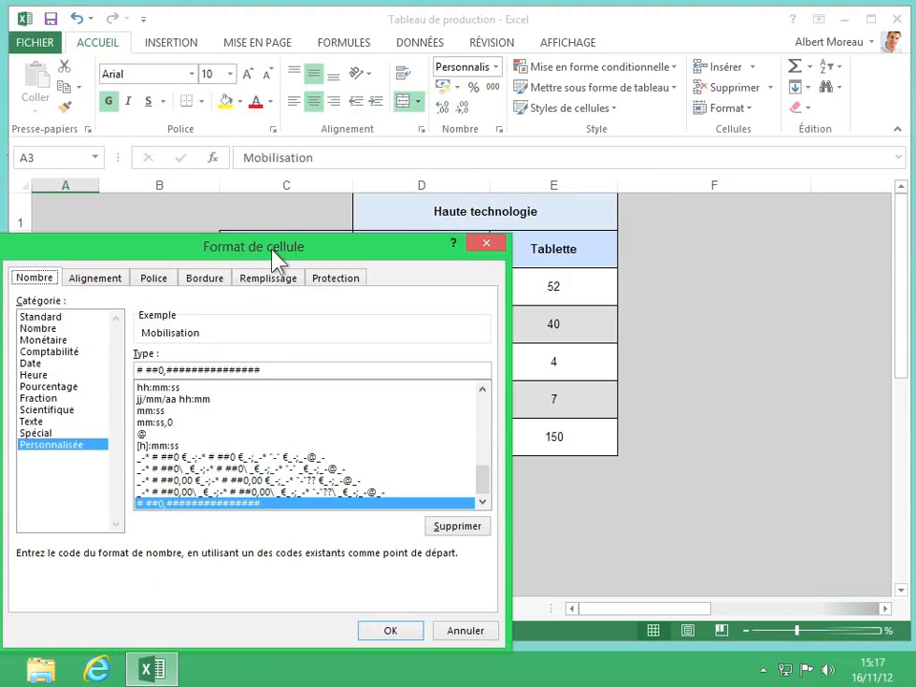
left_click_drag(271, 248, 483, 116)
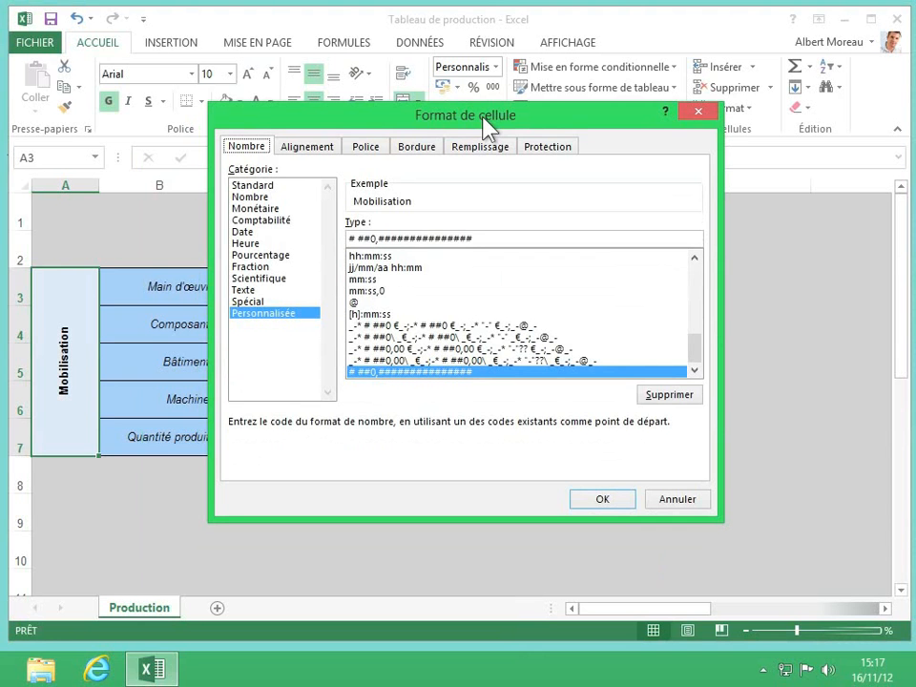
left_click(312, 153)
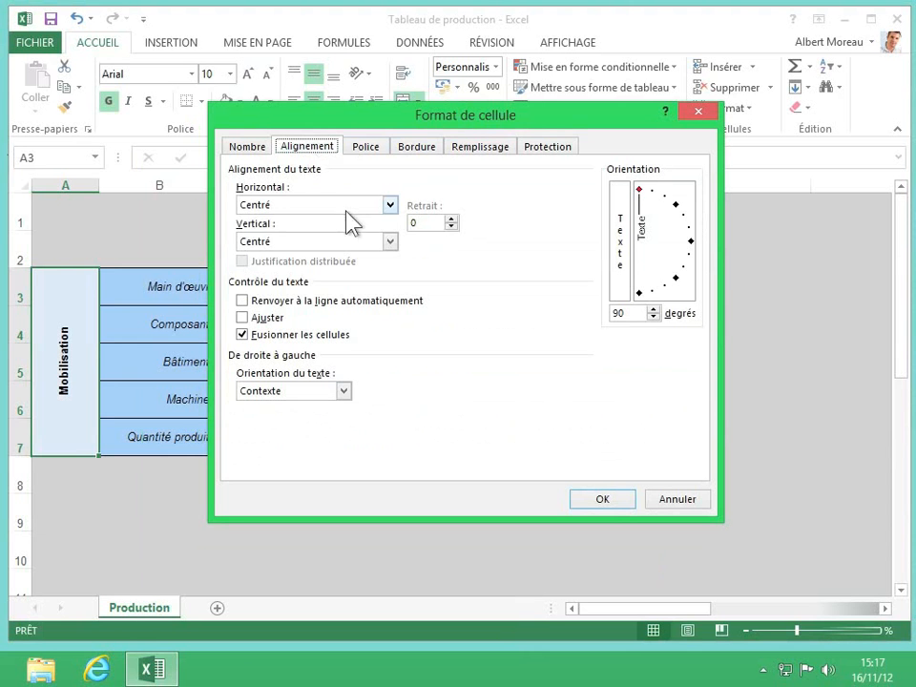
left_click(390, 205)
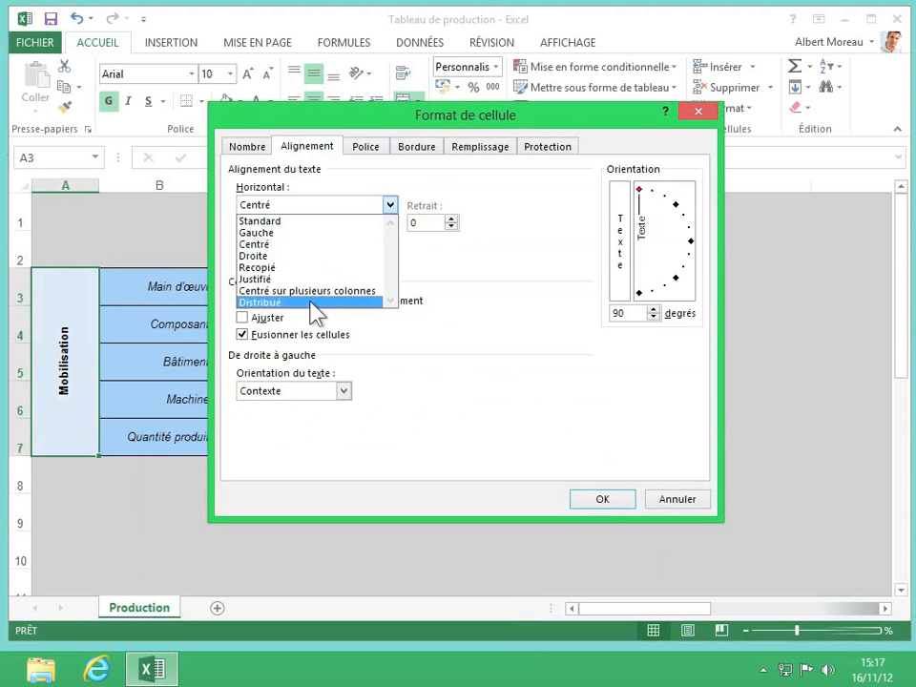
left_click(302, 245)
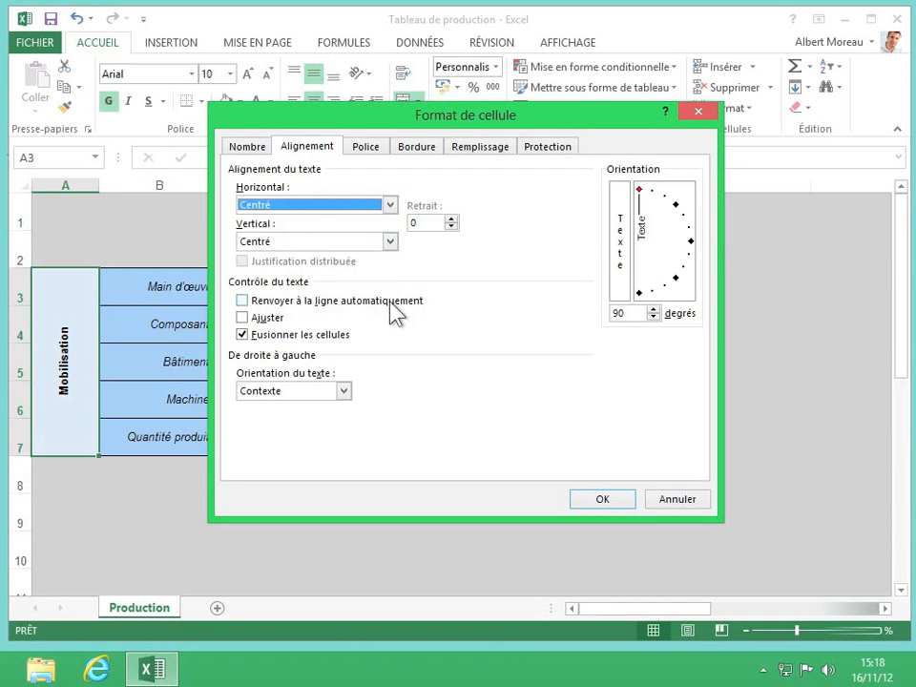
- Tilt the Mobilisation cell's text orientation to about 78 degrees and apply the cell format
left_click(656, 202)
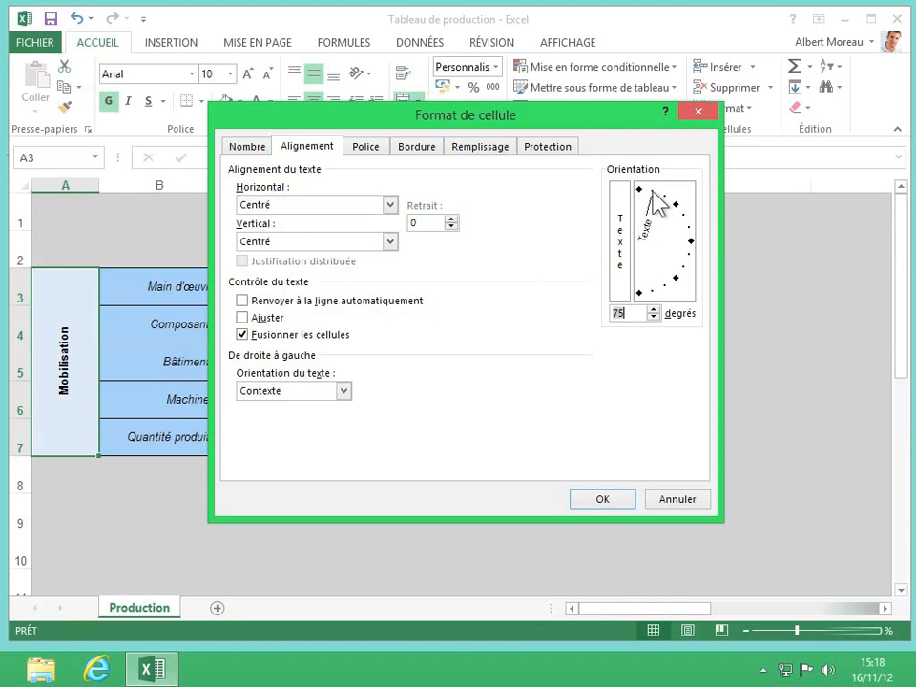
left_click(654, 310)
left_click(654, 310)
left_click(654, 310)
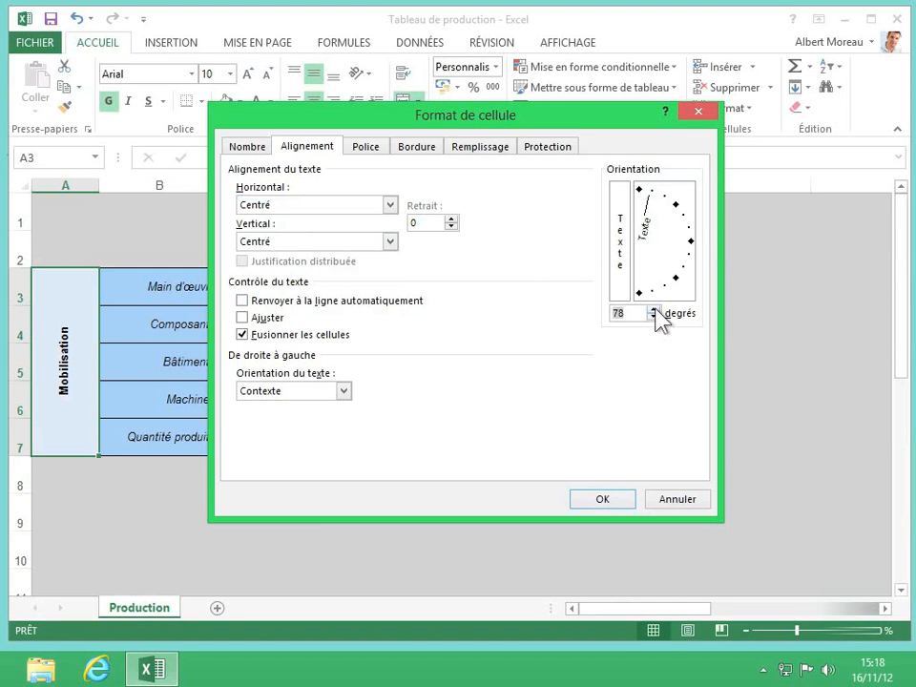
left_click(654, 310)
left_click(654, 310)
left_click(655, 316)
left_click(655, 317)
left_click(621, 313)
left_click(607, 500)
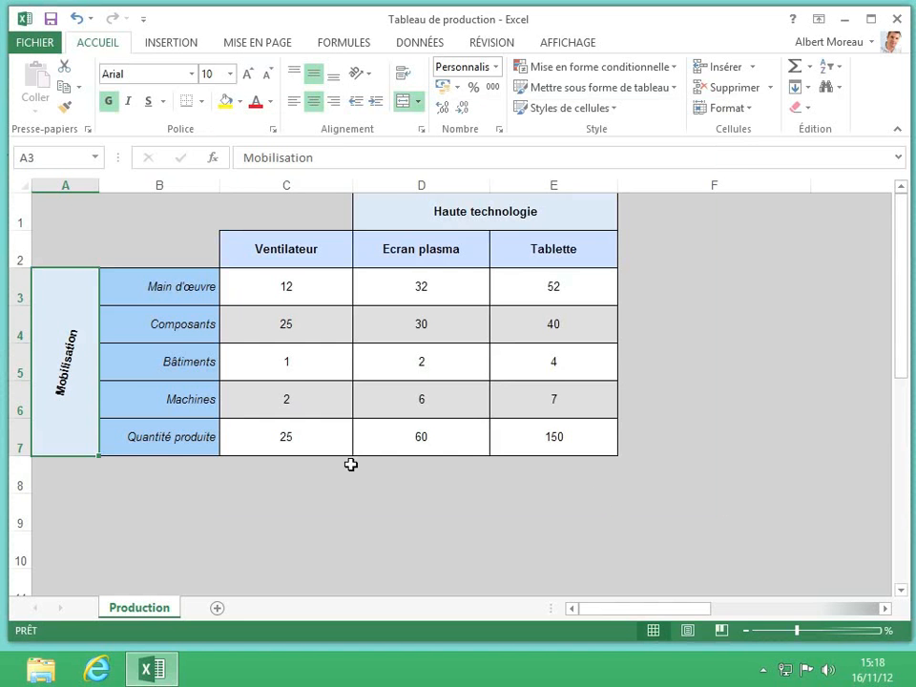